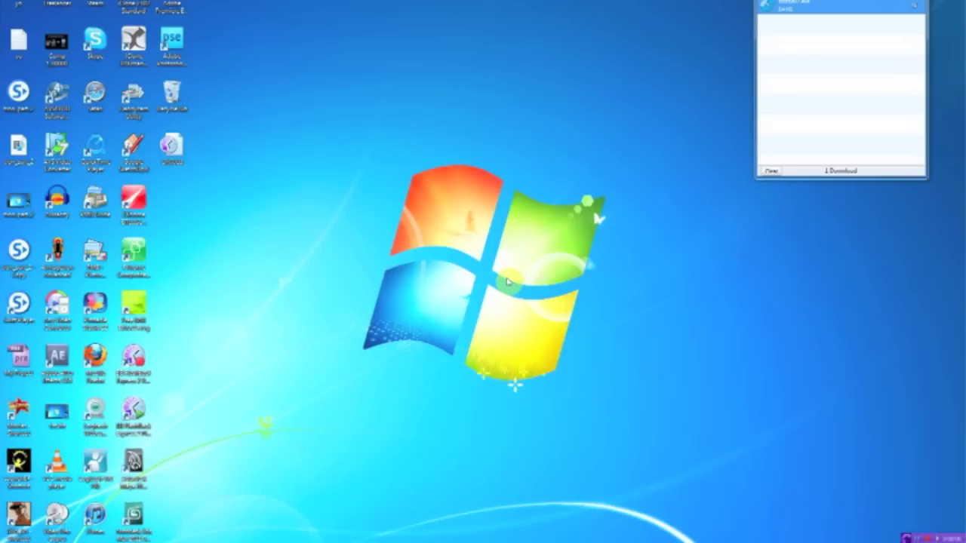
- Close the downloads window, switch to iClone and show the scene's stage settings
click(883, 1)
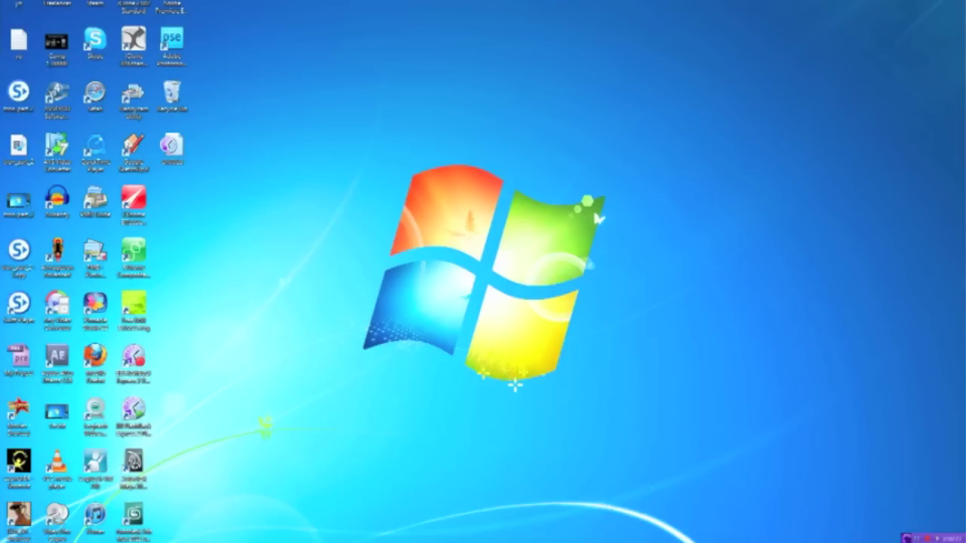
mouse_move(578, 542)
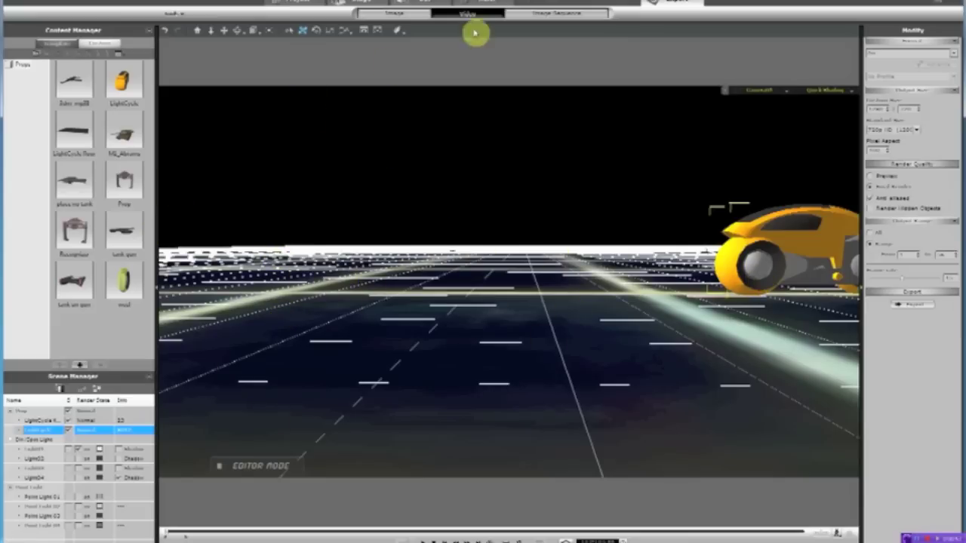
click(416, 3)
click(363, 2)
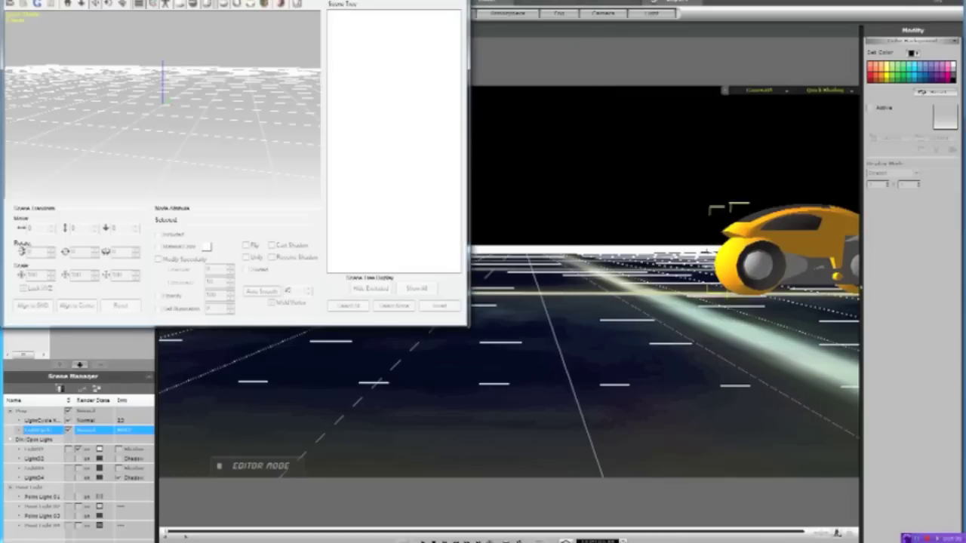
- Open Google 3D Warehouse from iClone 3DXchange and search its models for Tron
click(35, 5)
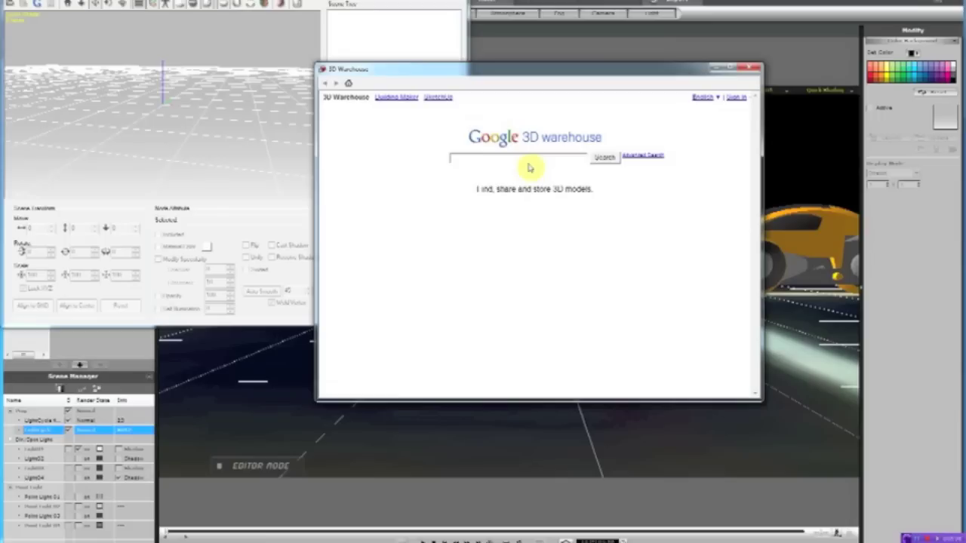
drag(532, 157, 442, 159)
key(BackSpace)
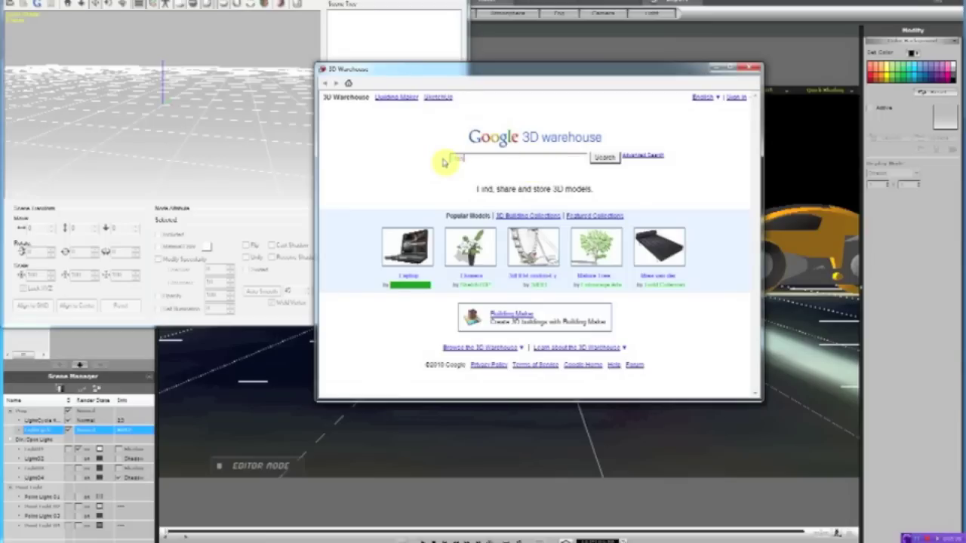
text(Tron)
key(Return)
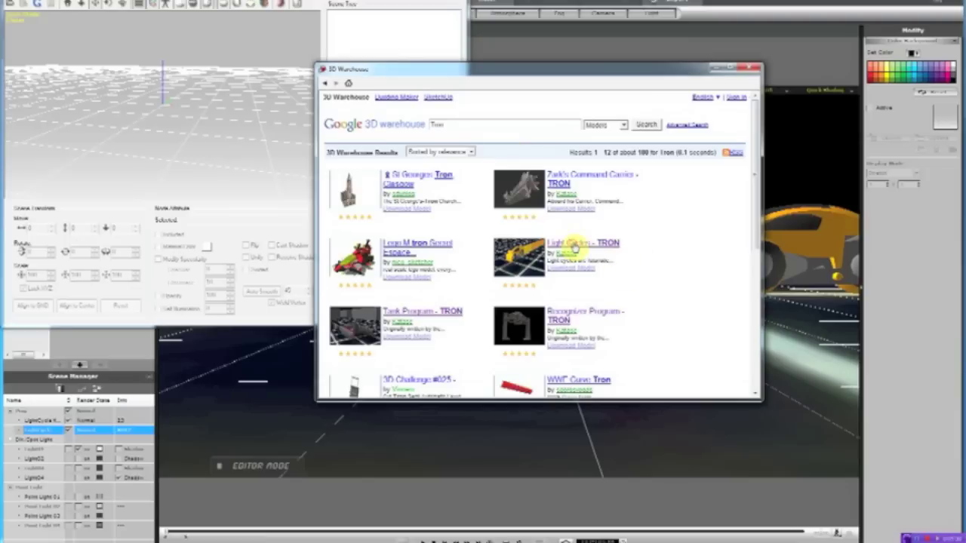
- Download the TRON light cycles model from the search results, saving it as the SketchUp file LightCycle
click(555, 243)
scroll(519, 242, down, 5)
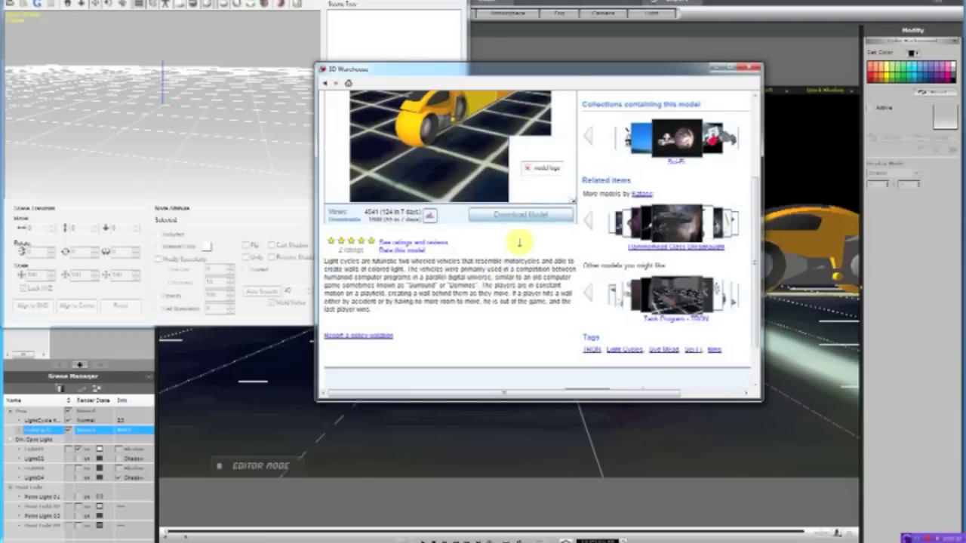
click(520, 215)
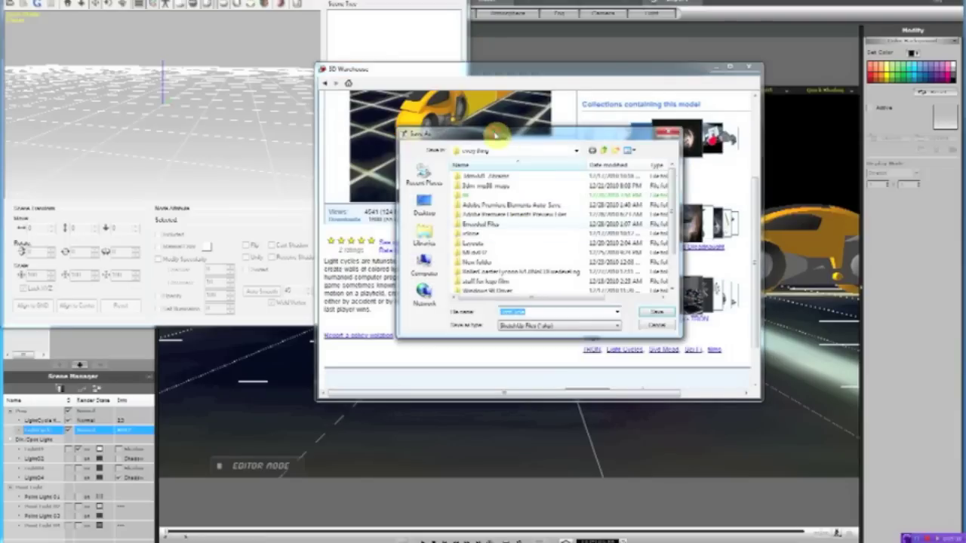
mouse_move(496, 134)
mouse_down()
mouse_move(663, 123)
mouse_move(506, 126)
mouse_up()
click(664, 306)
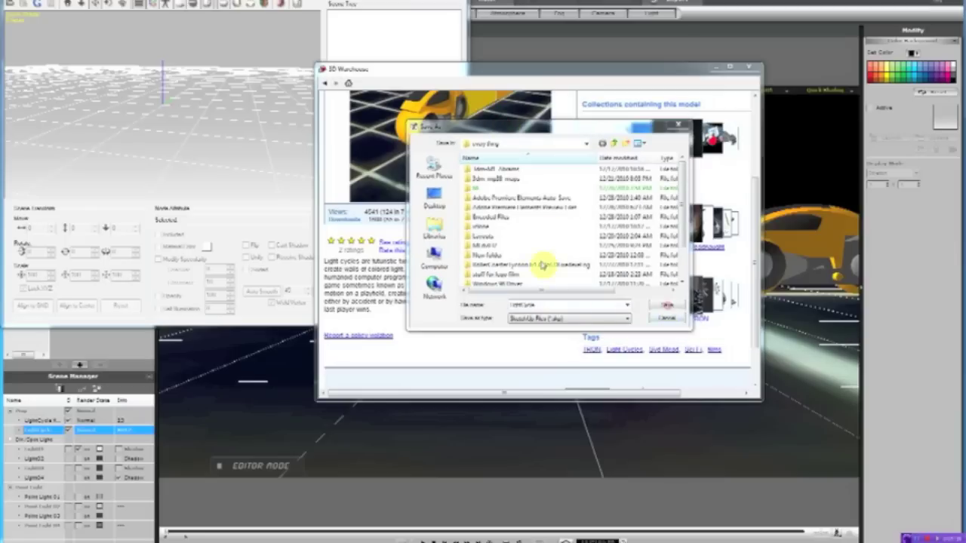
click(562, 266)
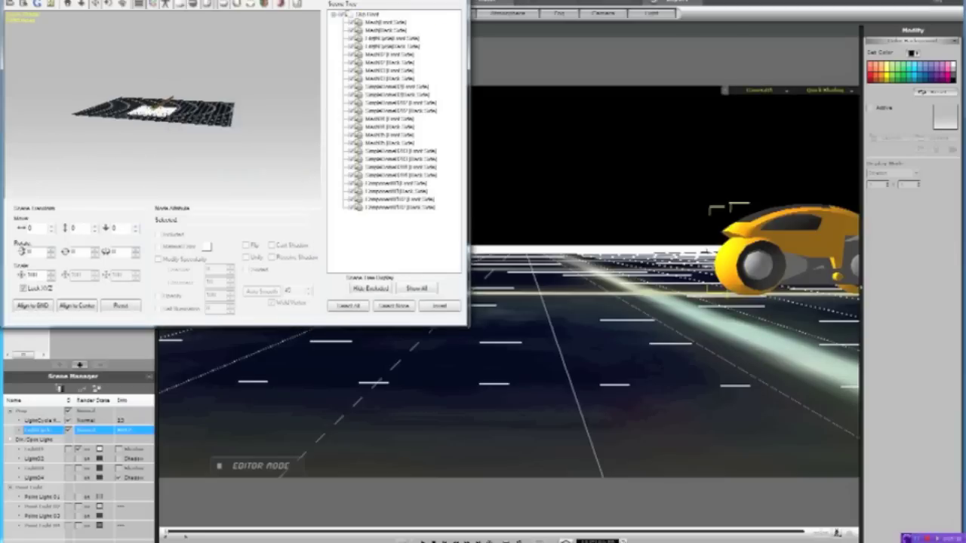
- Maximize the converter window and examine the imported light cycle, its wall and the grid floor up close
double_click(213, 1)
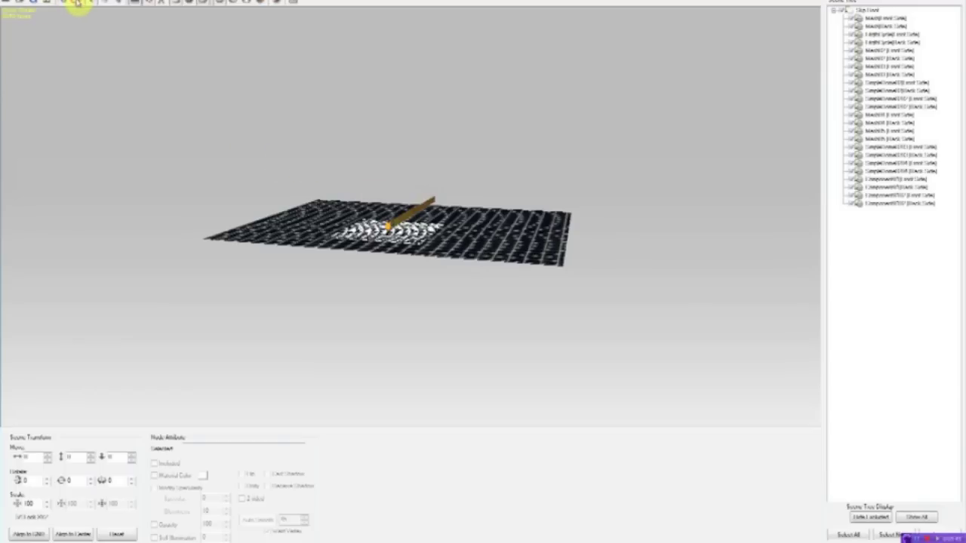
drag(467, 302, 443, 296)
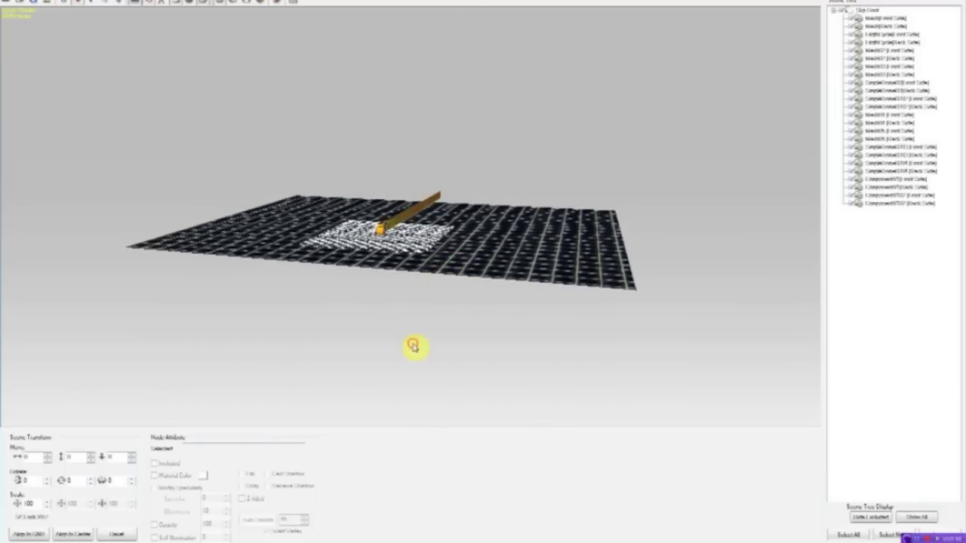
drag(415, 347, 463, 13)
drag(448, 320, 499, 5)
drag(477, 308, 492, 23)
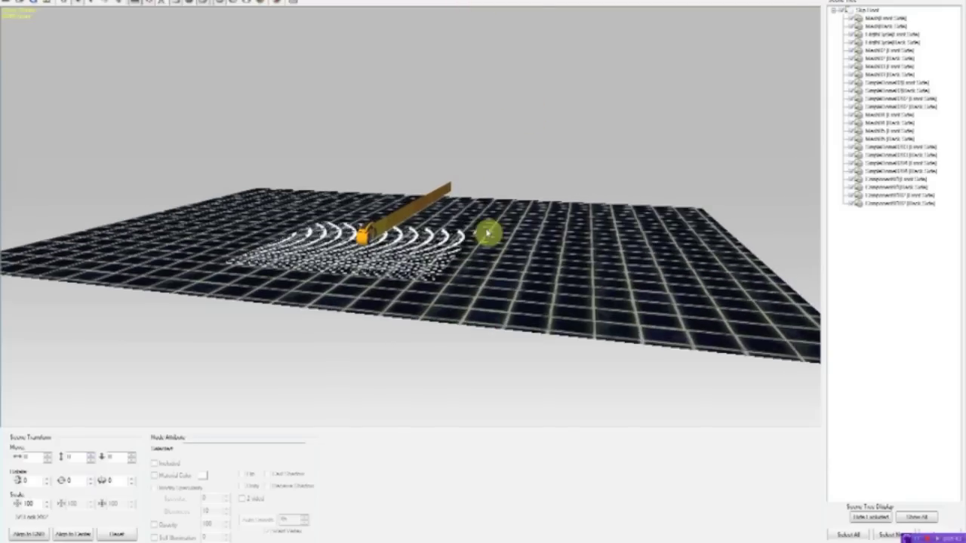
drag(440, 380, 500, 38)
drag(435, 332, 517, 2)
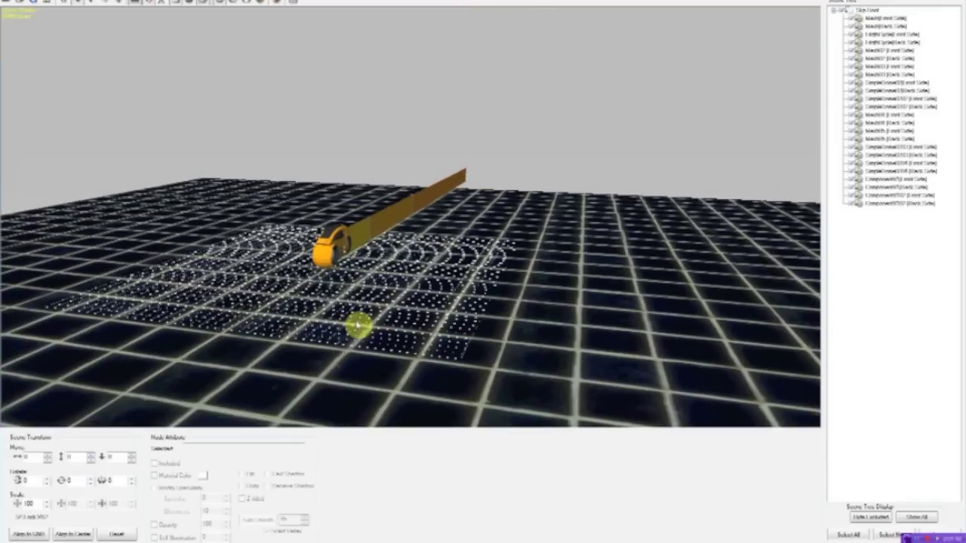
drag(358, 326, 446, 59)
drag(392, 352, 479, 67)
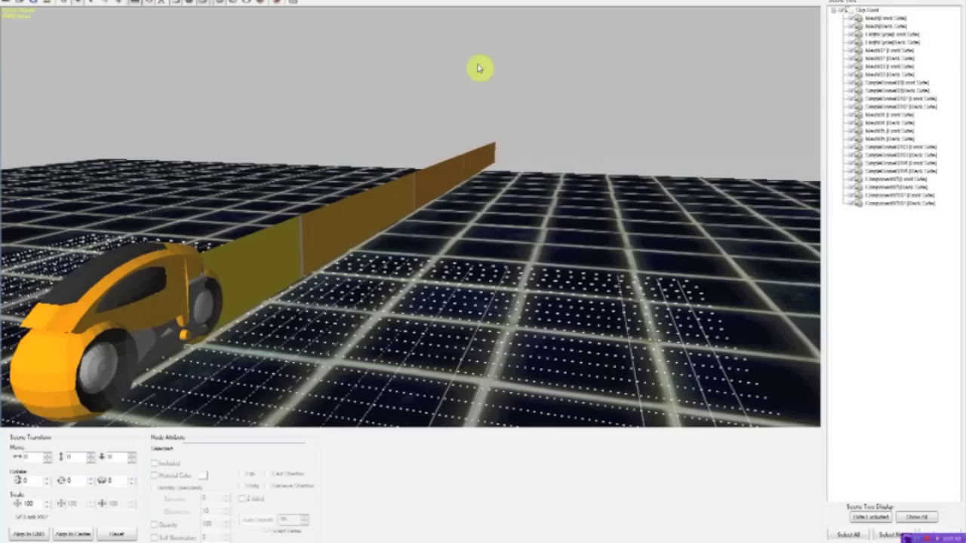
drag(242, 207, 427, 276)
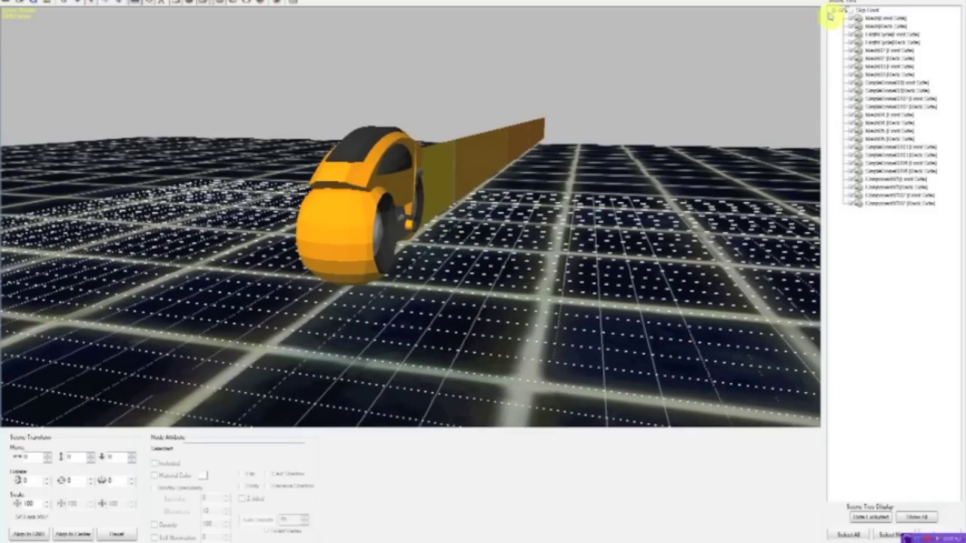
- Exclude the wall and grid-floor meshes, and apply Auto Smooth to the Mesh02 front-side node of the bike
click(850, 19)
click(850, 27)
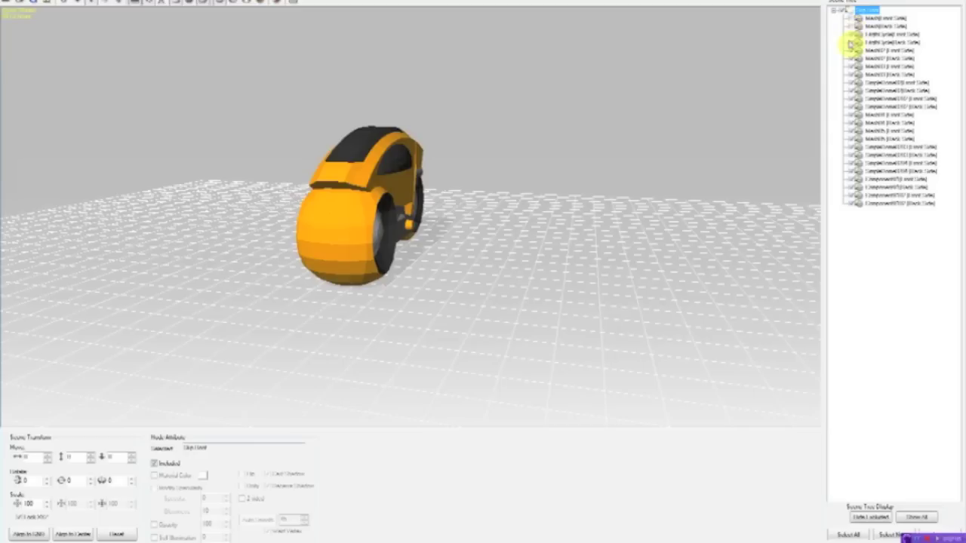
click(876, 49)
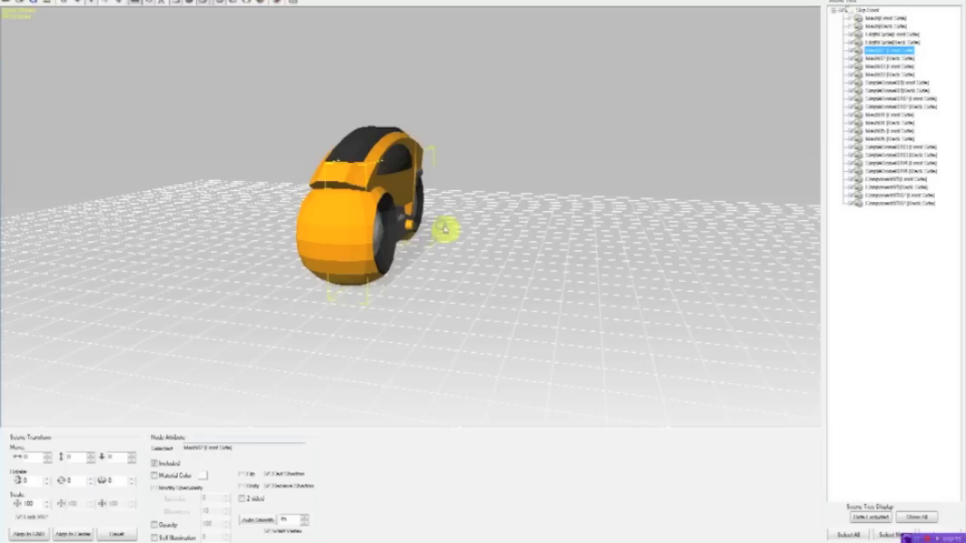
drag(444, 227, 408, 226)
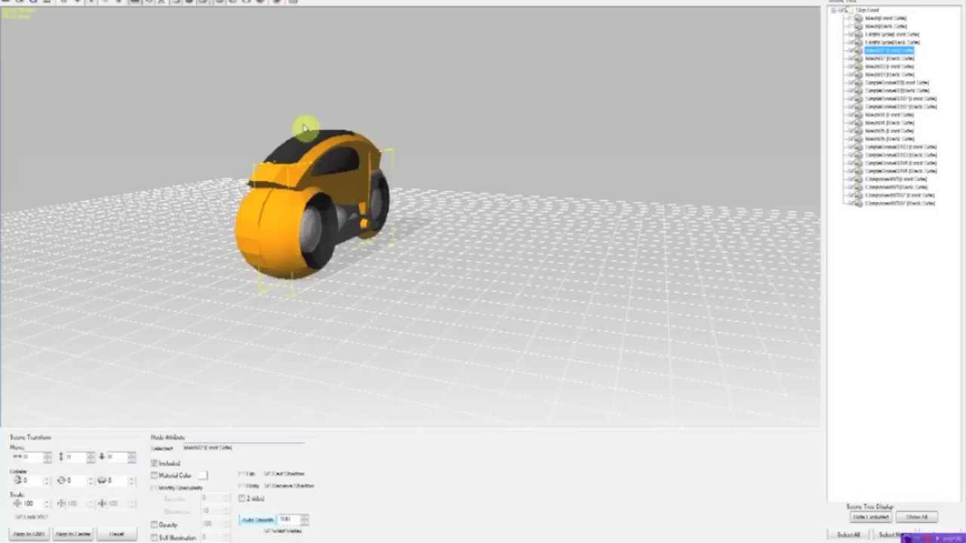
right_drag(412, 142, 453, 216)
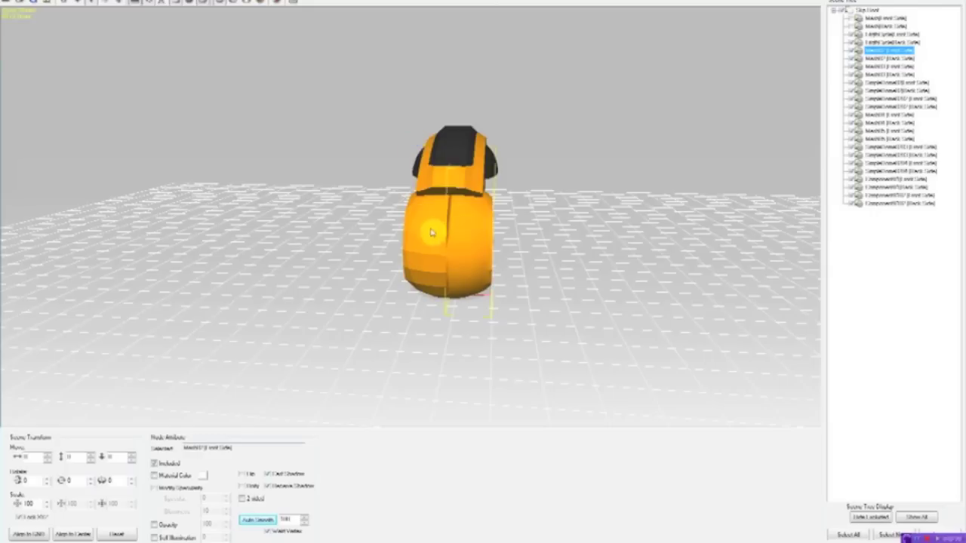
drag(484, 235, 539, 173)
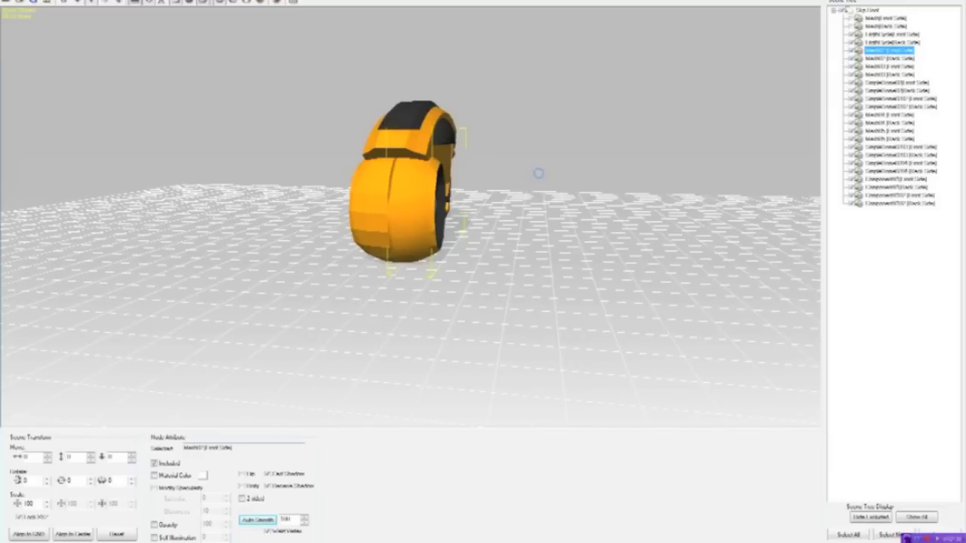
- Review the export options for the LightCycle prop and leave them without exporting
click(11, 0)
click(30, 11)
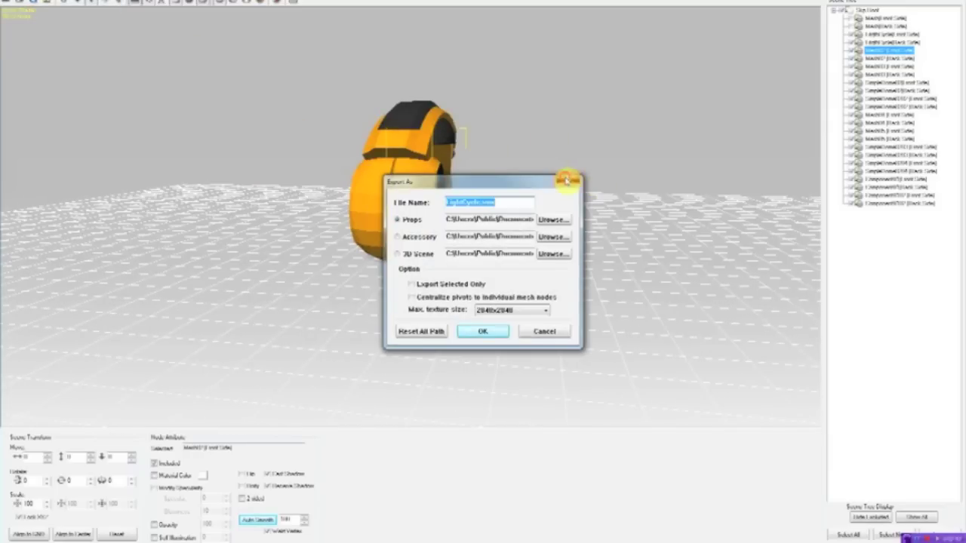
click(565, 178)
- Include the grid-floor mesh again while leaving the wall mesh excluded
click(852, 27)
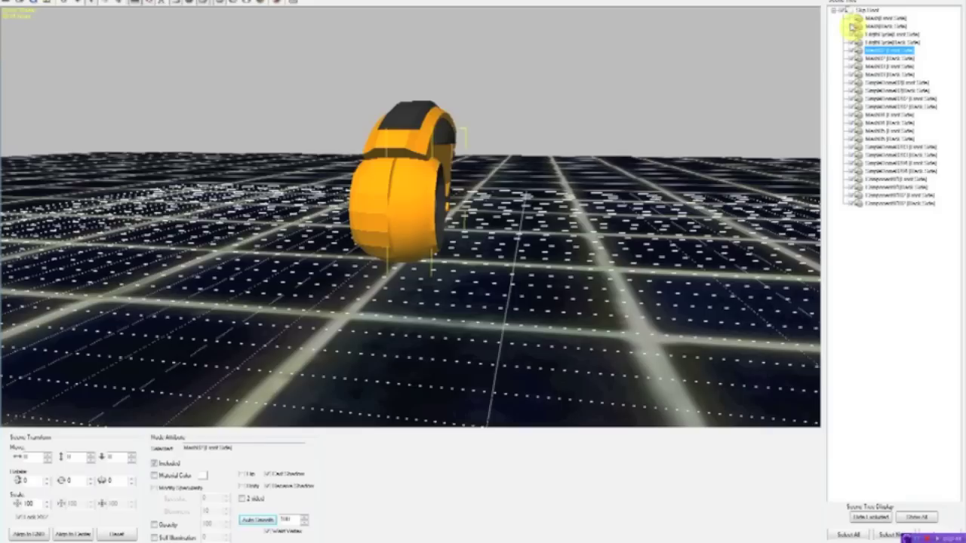
click(850, 20)
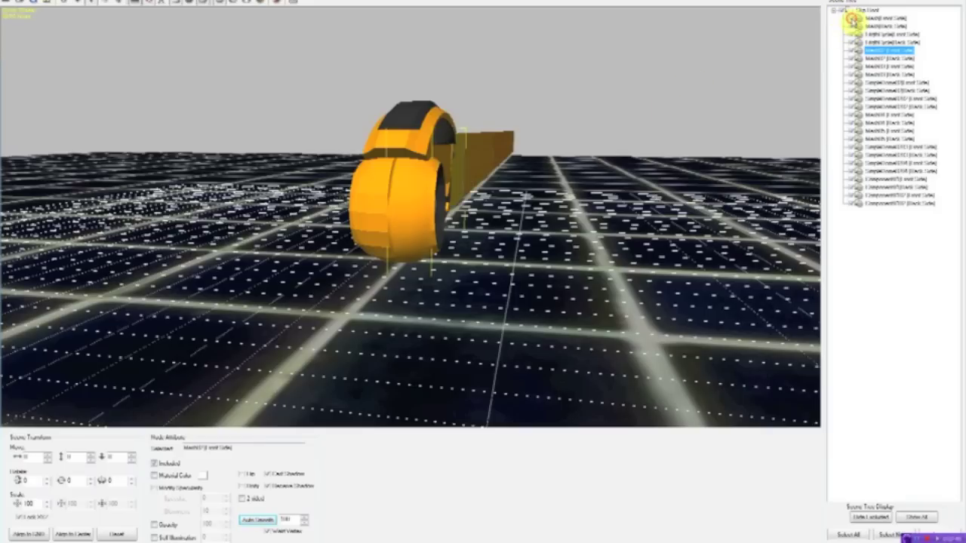
click(851, 19)
right_drag(536, 350, 344, 370)
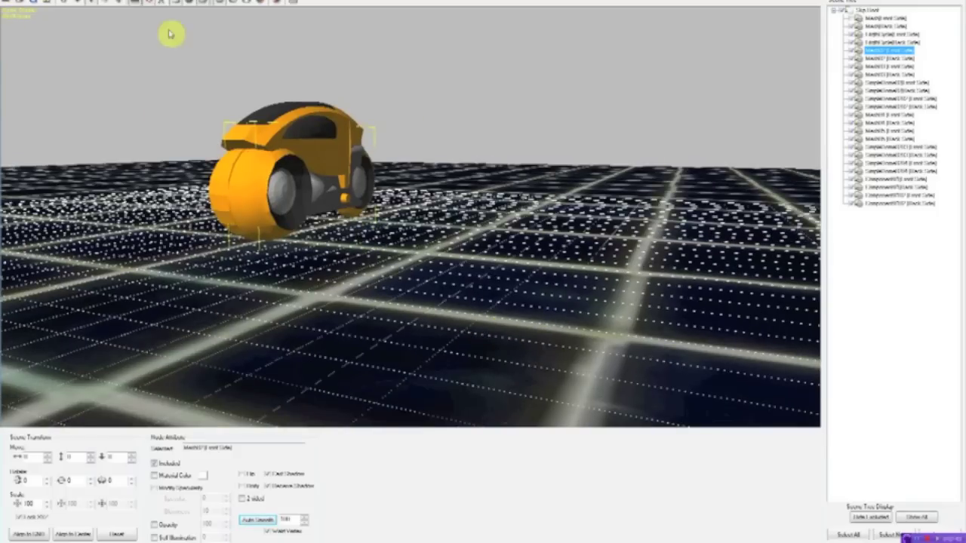
- Close the model converter without exporting its data, and show the prop settings in the iClone scene
key(alt+F4)
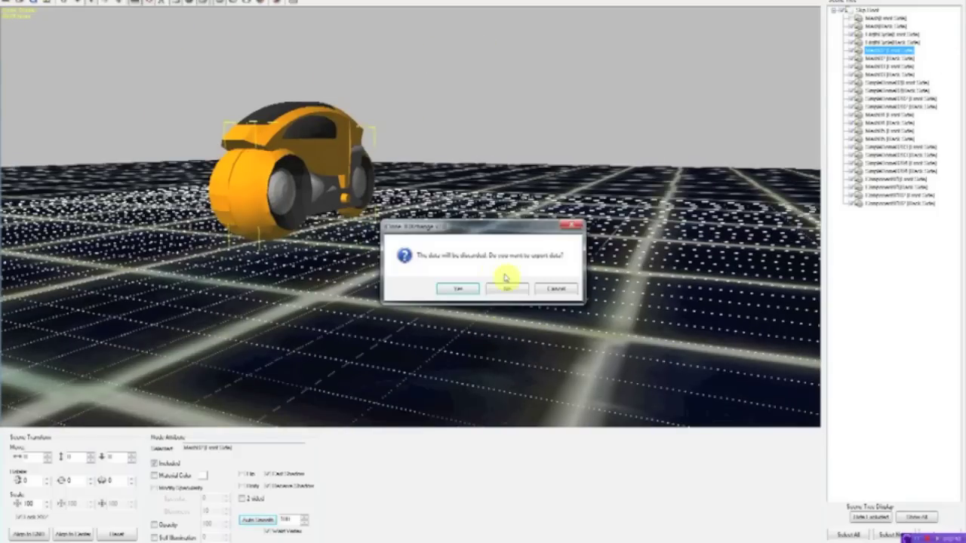
click(510, 290)
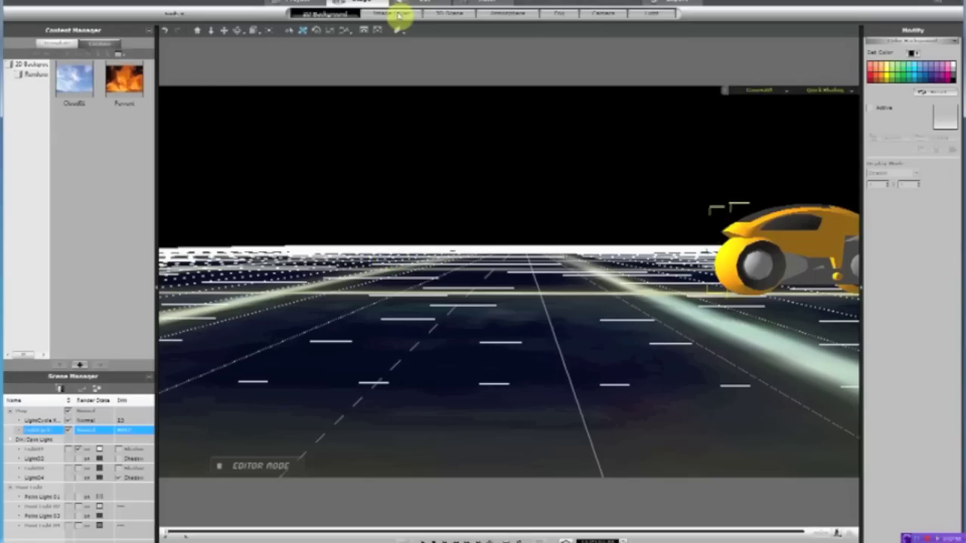
click(425, 3)
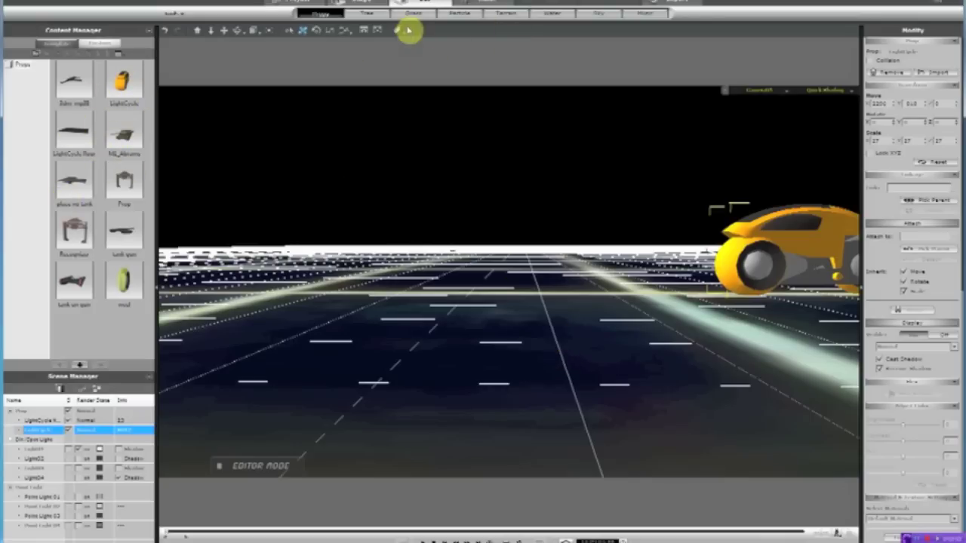
- Show the stage's camera settings and shift the camera slightly in the scene
click(364, 4)
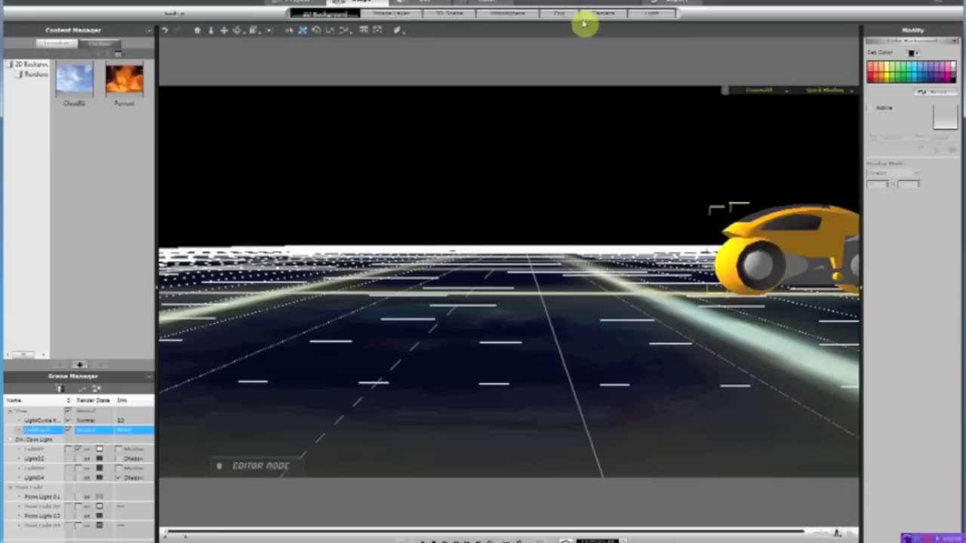
click(604, 15)
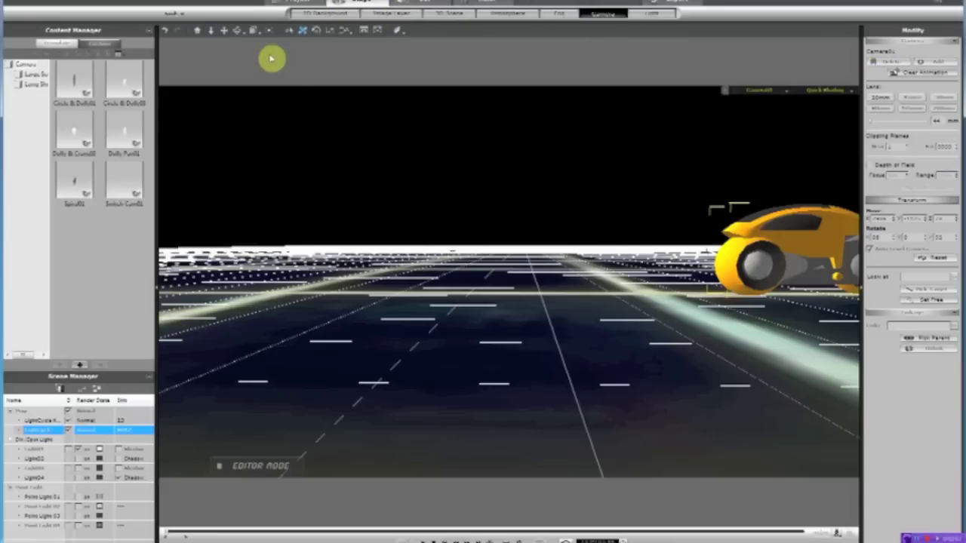
drag(570, 144, 593, 144)
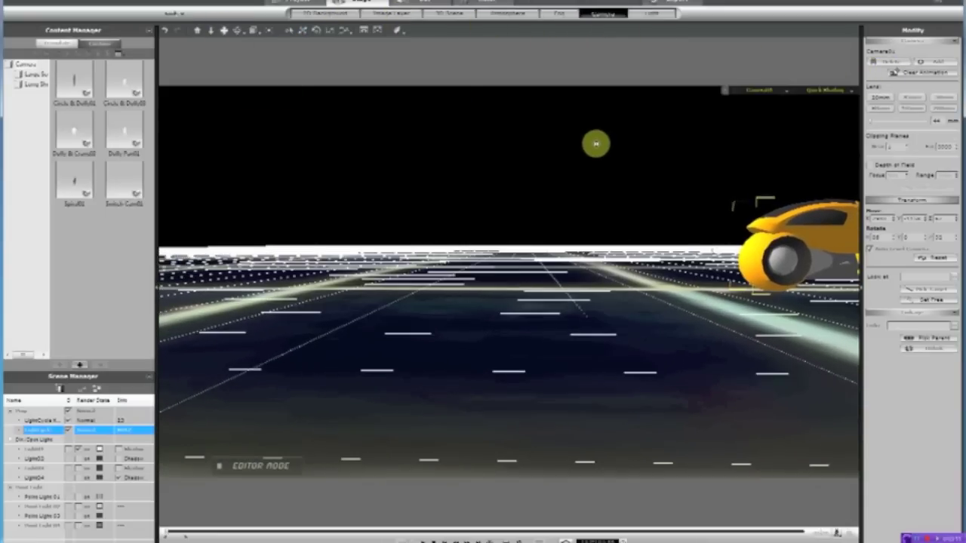
- Try to scale the selected light cycle prop in the viewport, and undo the change
click(424, 2)
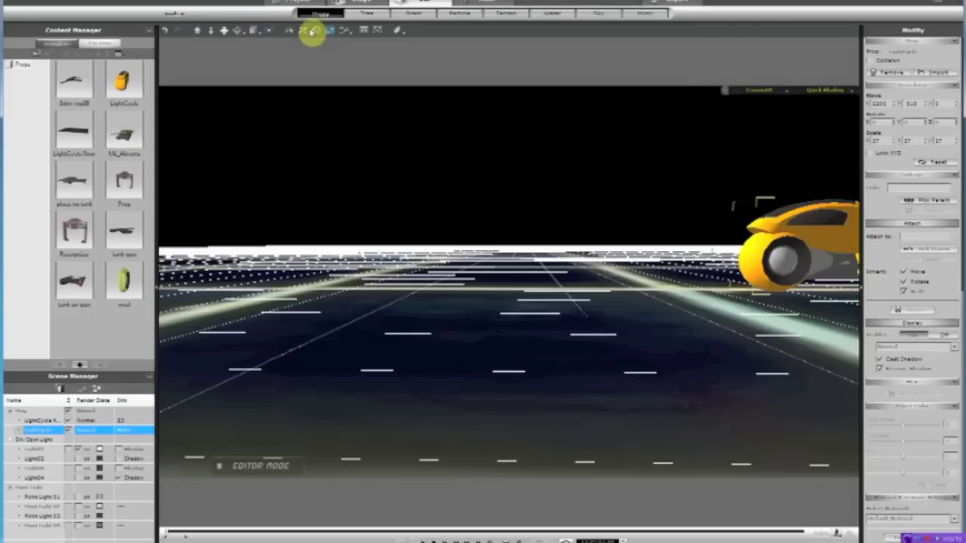
click(329, 30)
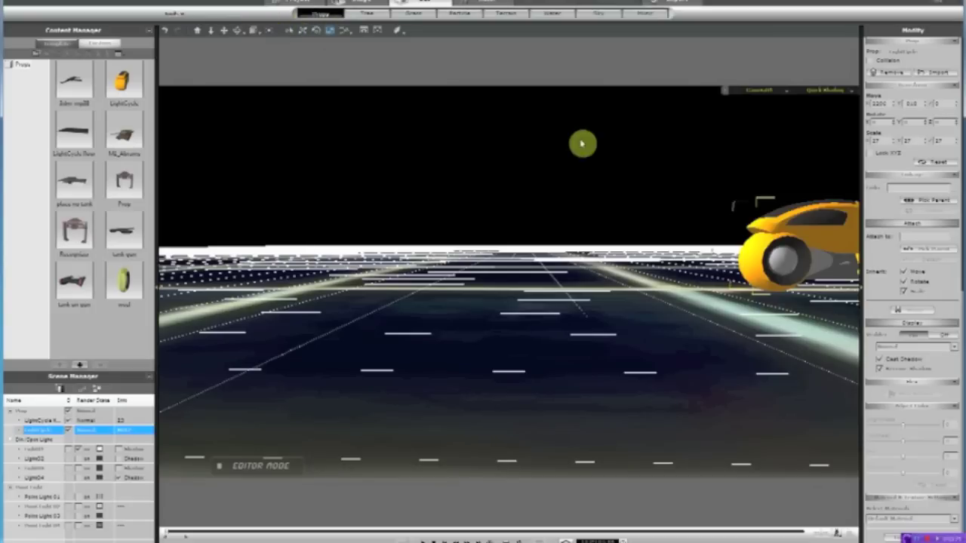
drag(805, 251, 824, 262)
key(ctrl+z)
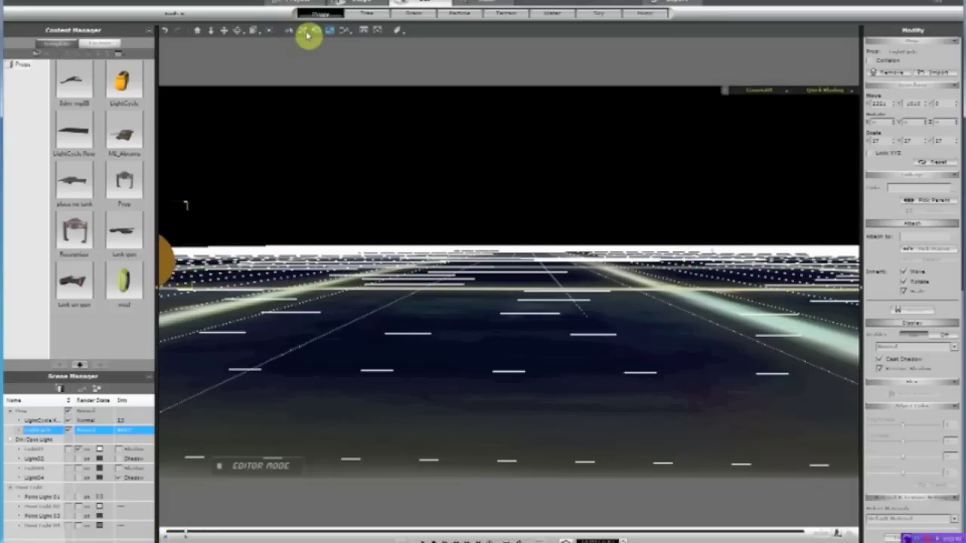
- Move the light cycle fully out of the camera view at the current frame and scrub the timeline
click(303, 31)
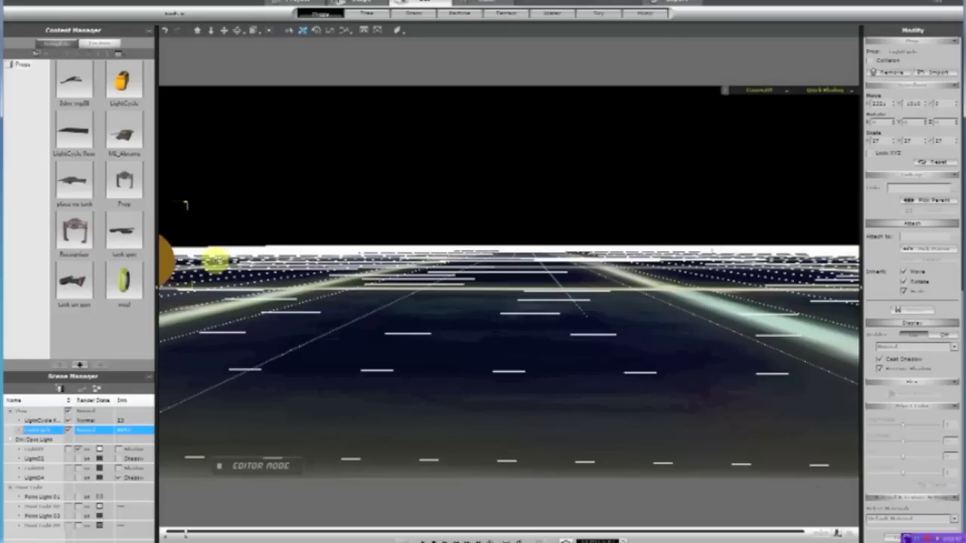
drag(215, 261, 179, 259)
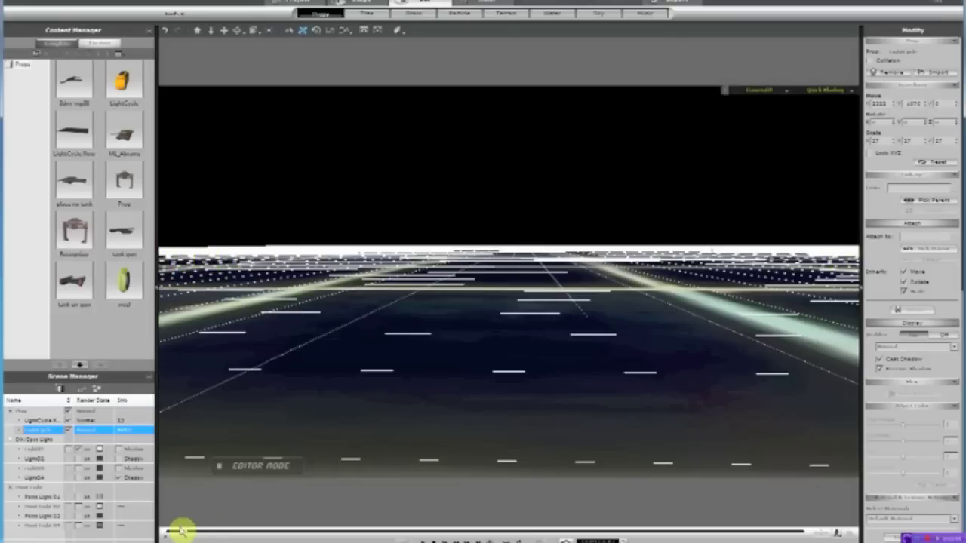
mouse_move(186, 535)
mouse_down()
mouse_move(173, 534)
mouse_move(187, 538)
mouse_up()
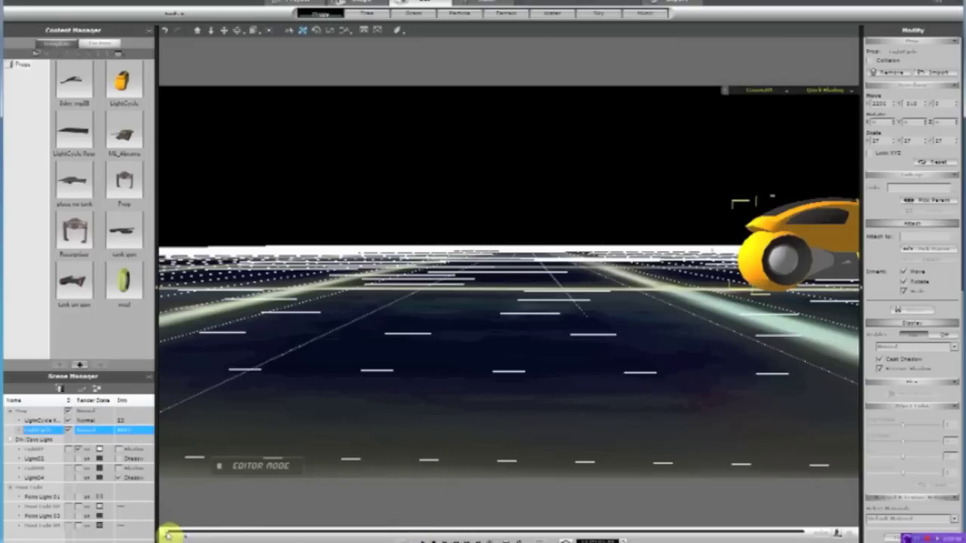
- Scrub the start of the animation, show the video export settings and return the timeline to the first frame
mouse_move(167, 534)
mouse_down()
mouse_move(189, 535)
mouse_move(170, 536)
mouse_up()
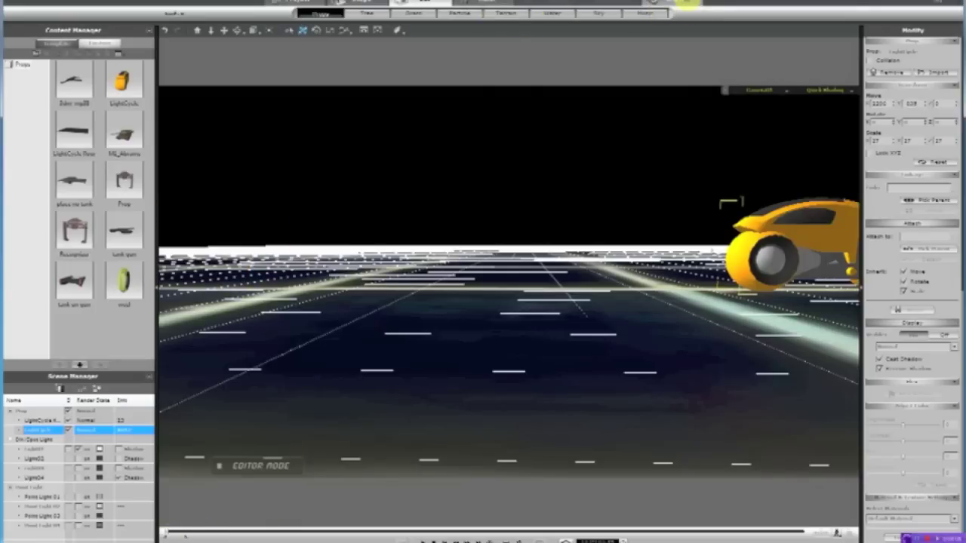
click(679, 5)
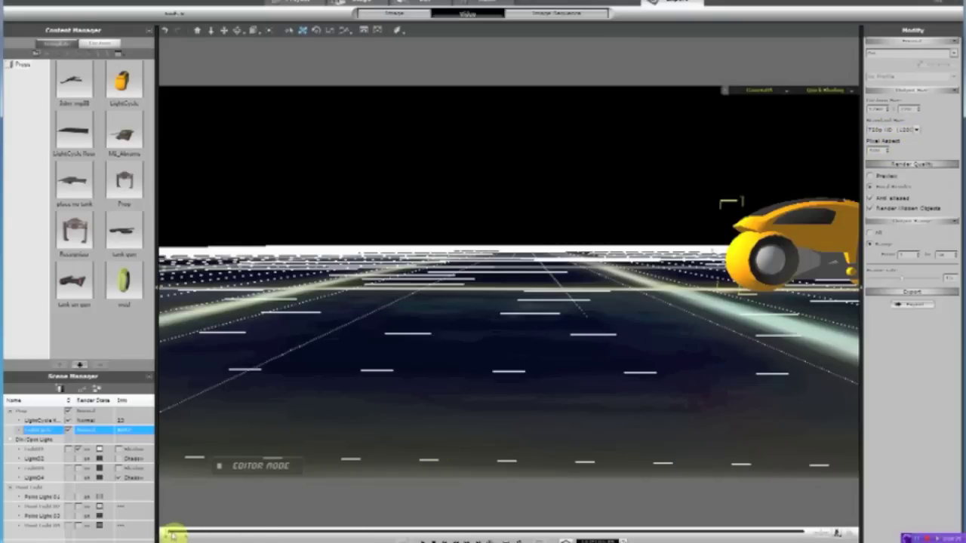
drag(173, 534, 151, 531)
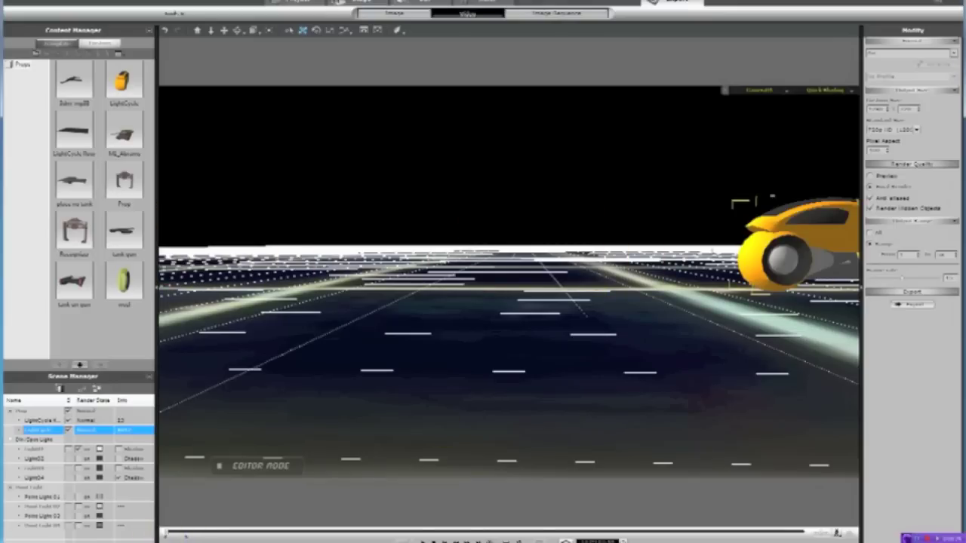